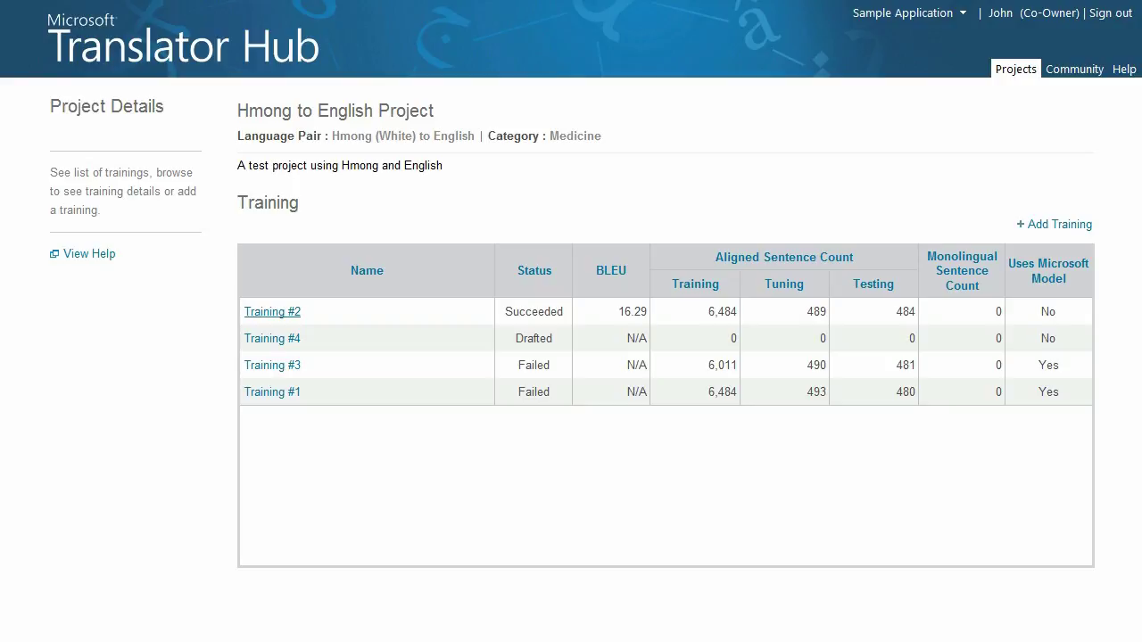
Deploy the Hmong to English translation system from succeeded Training #2.
left_click(272, 312)
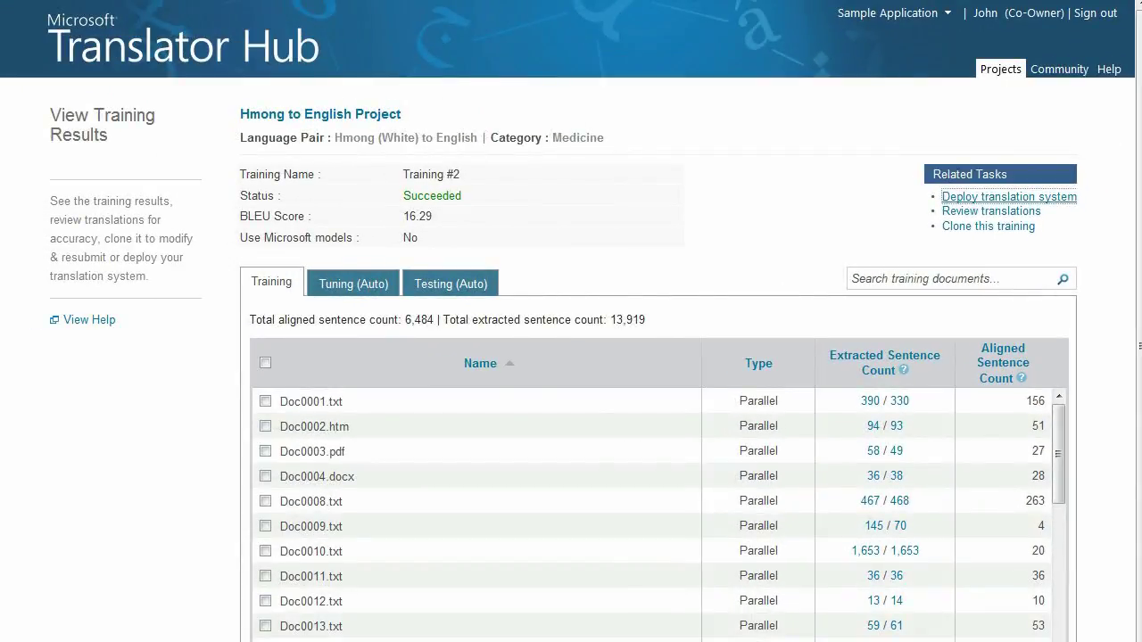
left_click(1010, 196)
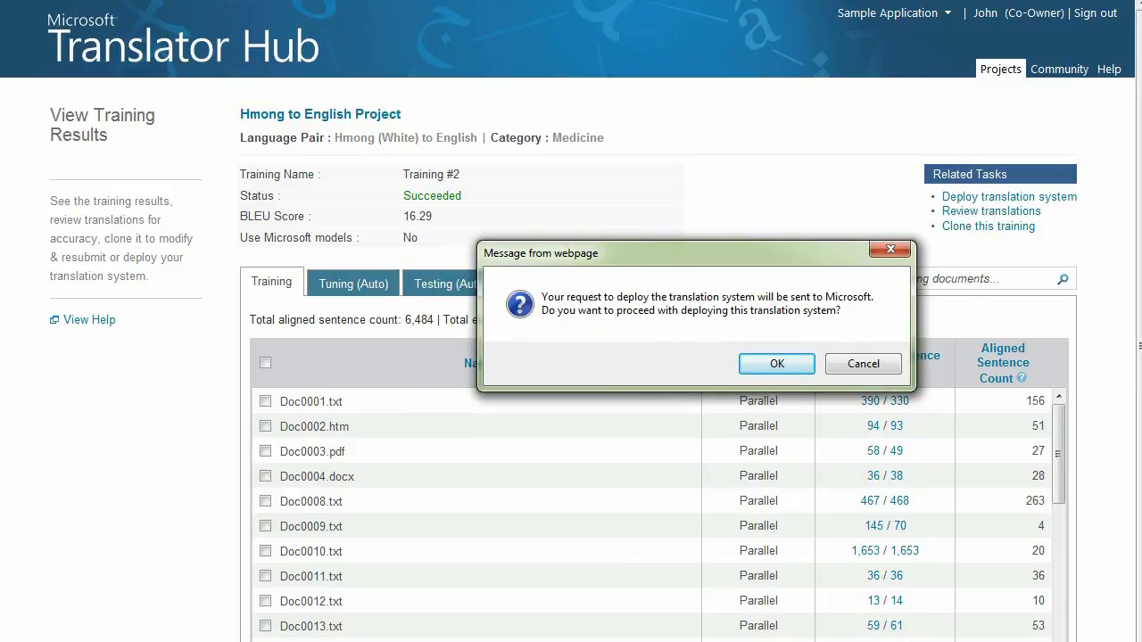
key("Return")
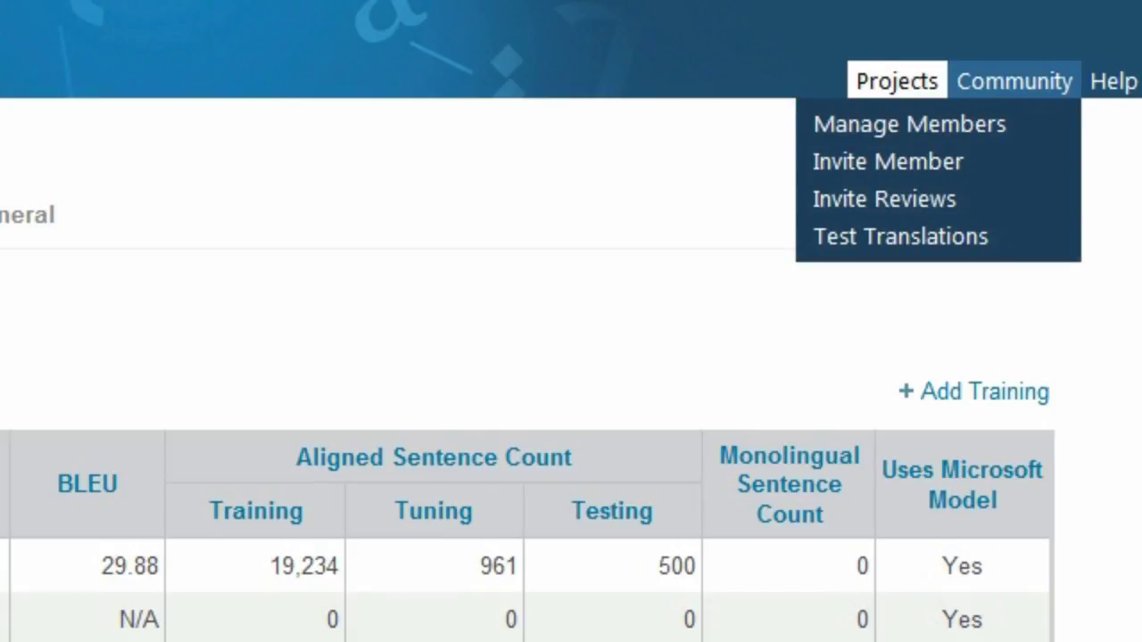
Translate 'Hello World' into Hmong on Test Translations, getting 'Halo dunia'.
left_click(901, 236)
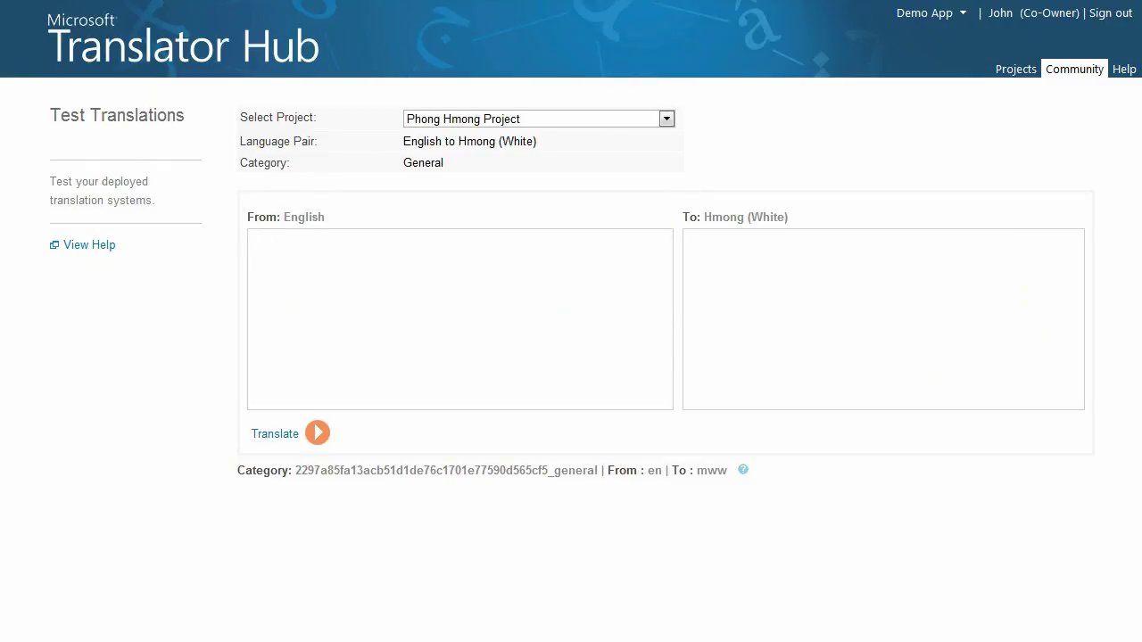
type("Hello ")
type("World")
left_click(275, 434)
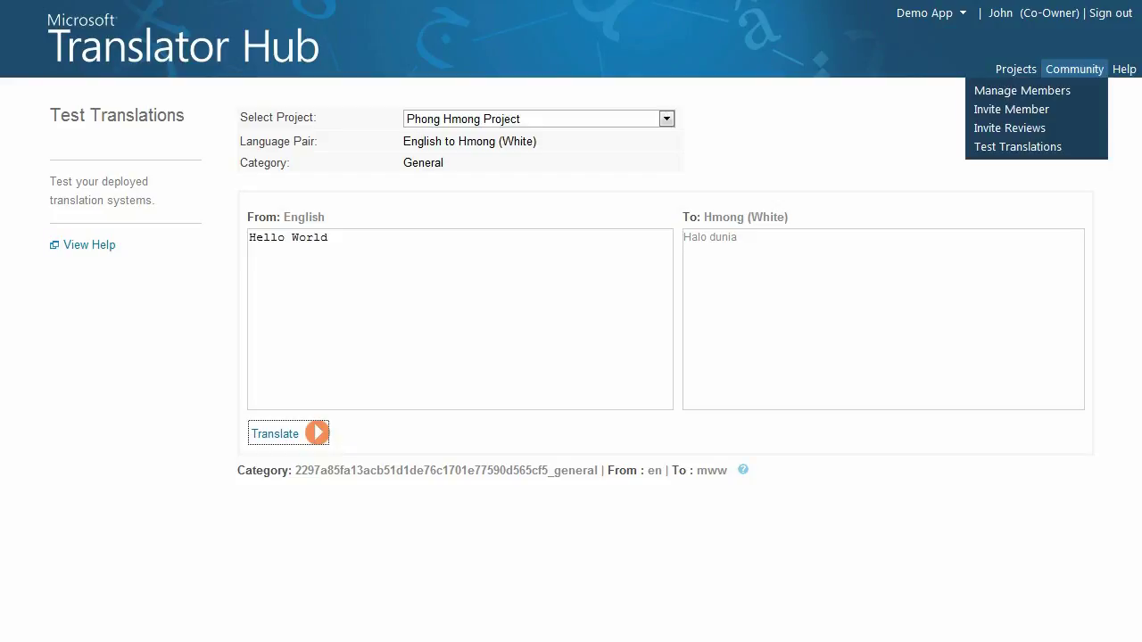
Share 07N-Around Town, 08_short, 08N-Family and 09_short, then select shared 01_03_member_general.txt.
left_click(1009, 127)
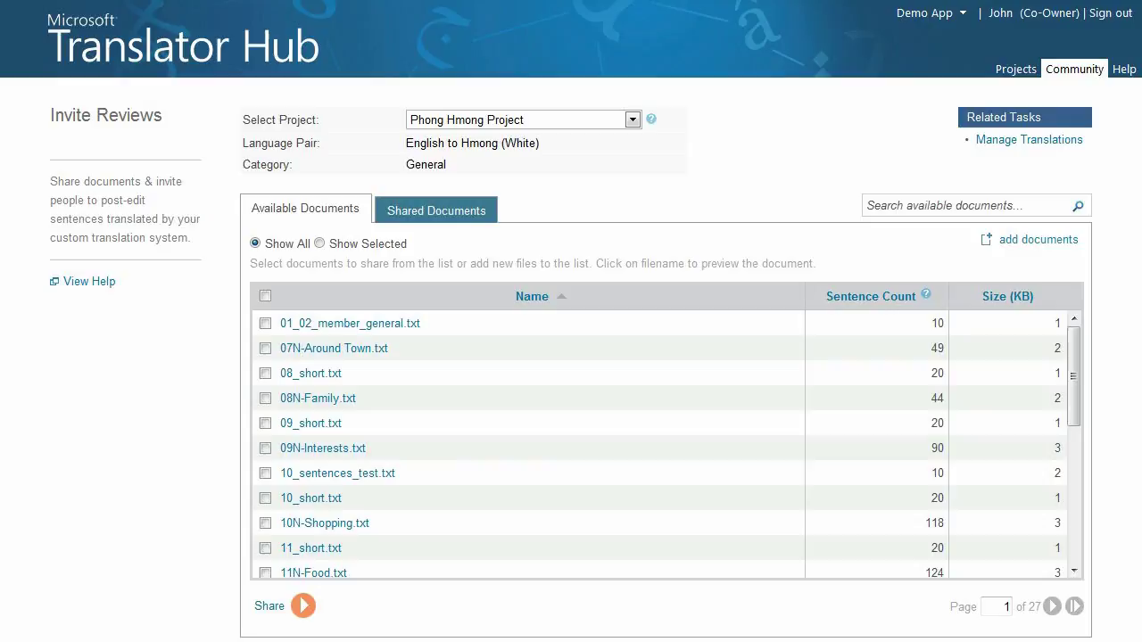
left_click(265, 348)
left_click(265, 373)
left_click(265, 398)
left_click(265, 423)
left_click(270, 605)
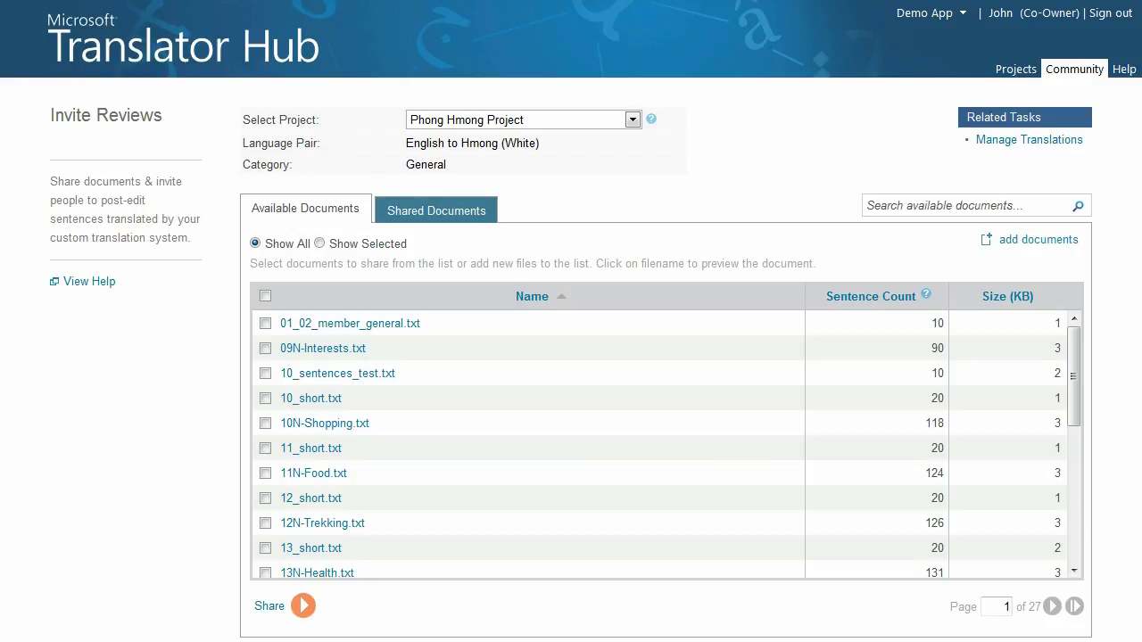
left_click(436, 210)
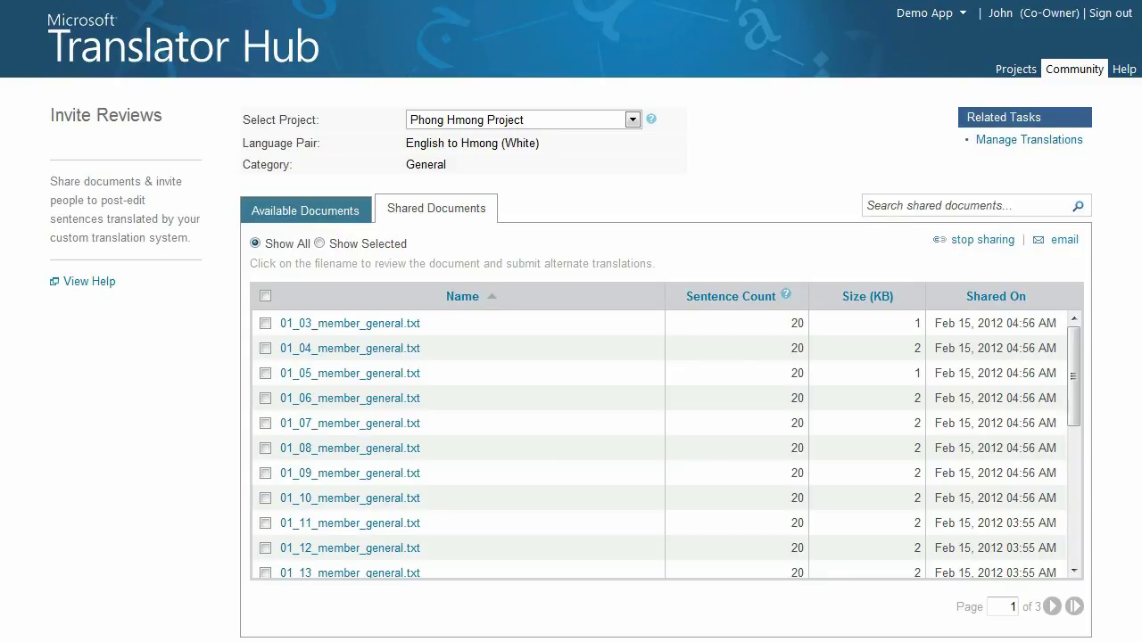
left_click(265, 323)
Add 01_04 to 01_06 member_general.txt and email the review invitation to the recipient's address.
left_click(265, 348)
left_click(265, 373)
left_click(265, 398)
left_click(1063, 239)
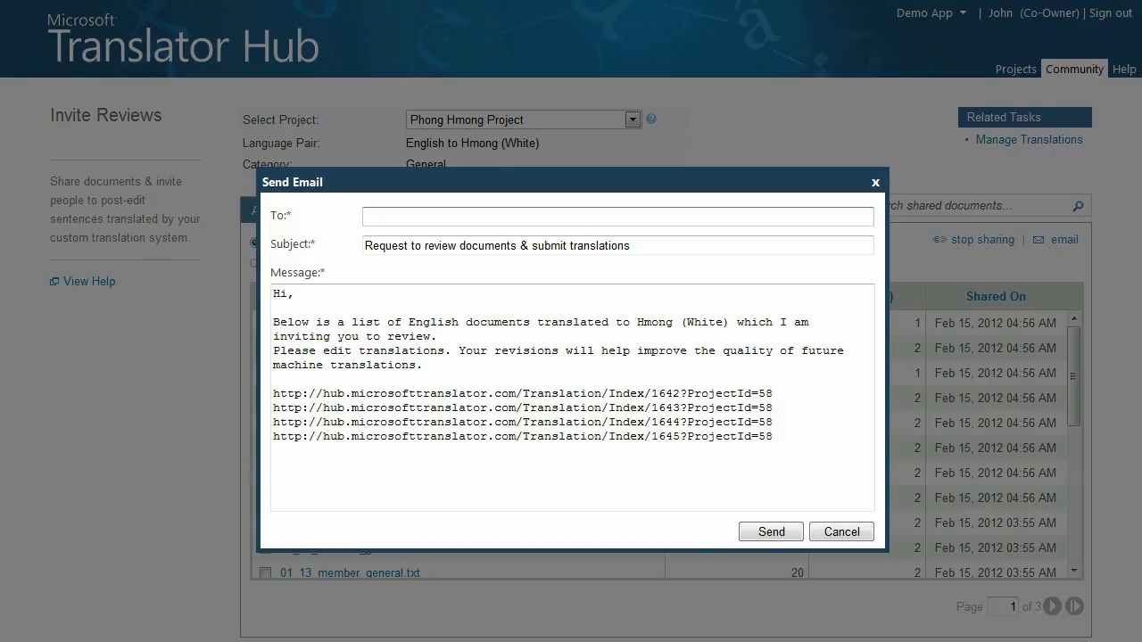
type("john@")
type("contoso.com")
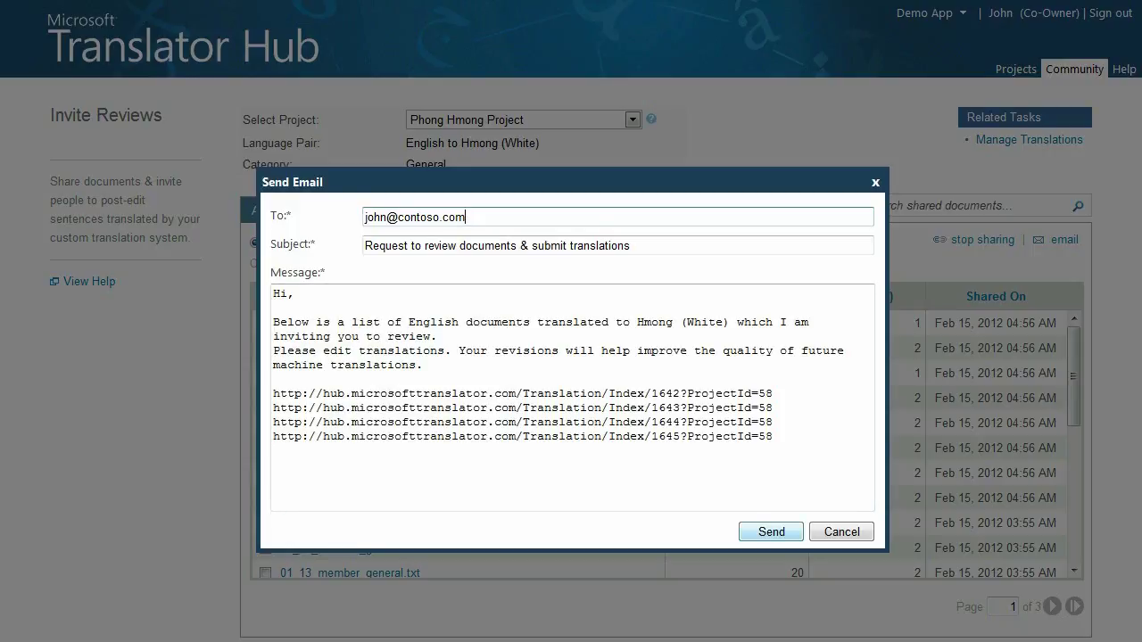
key("Return")
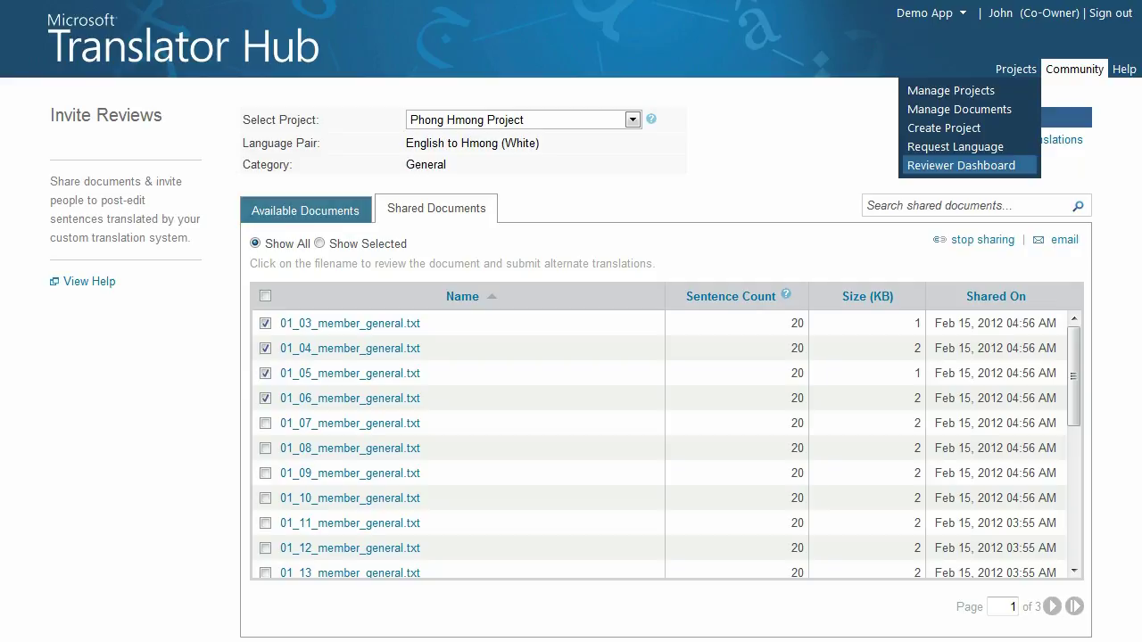
Open 01_03_member_general.txt for review from the Phong Hmong Project on the Reviewer Dashboard.
left_click(961, 165)
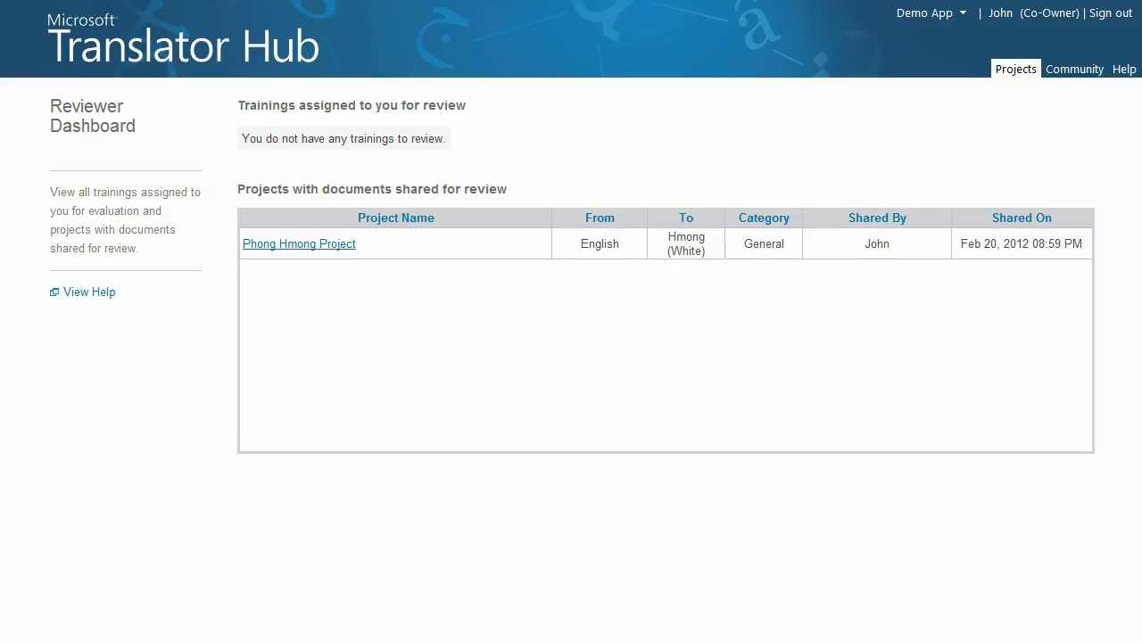
left_click(301, 245)
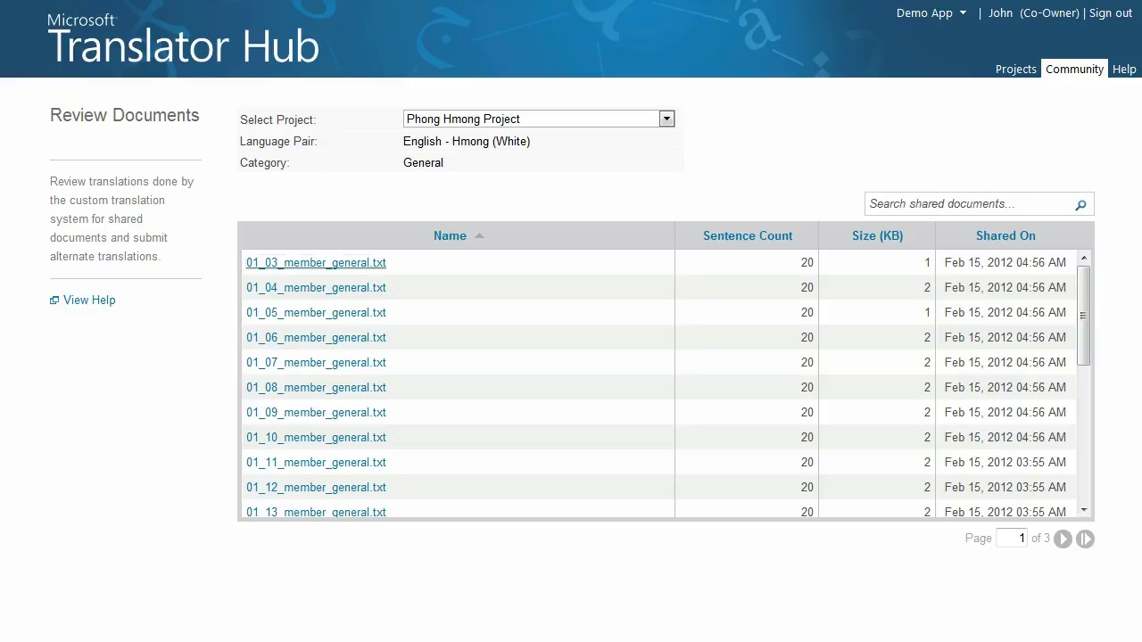
left_click(316, 263)
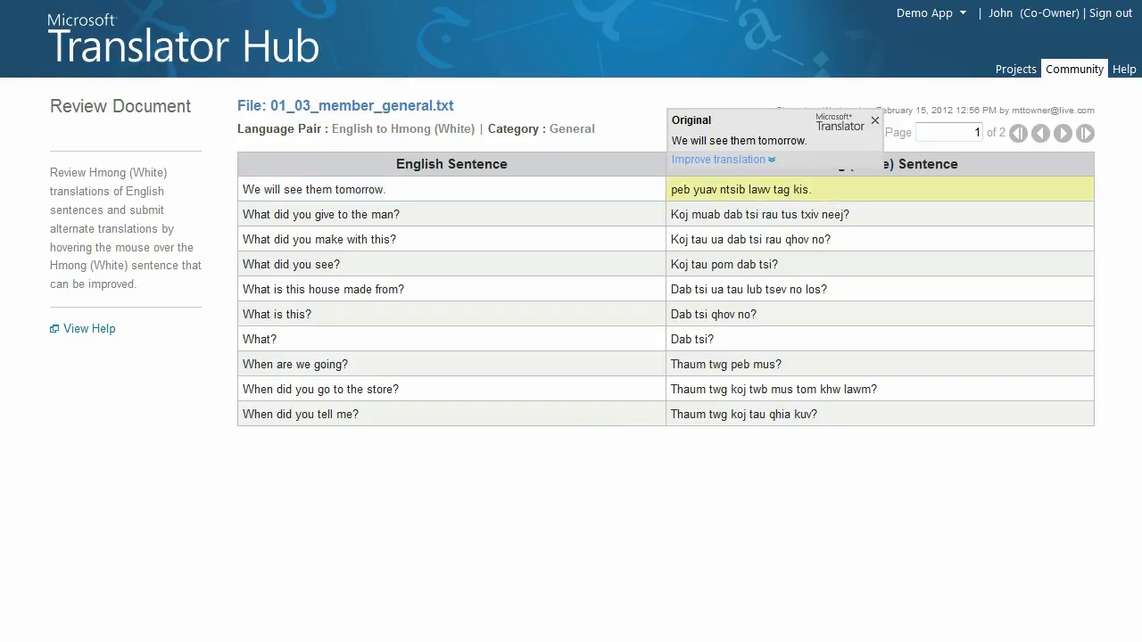
Submit an alternative Hmong translation for 'We will see them tomorrow.'.
left_click(718, 160)
left_click(740, 204)
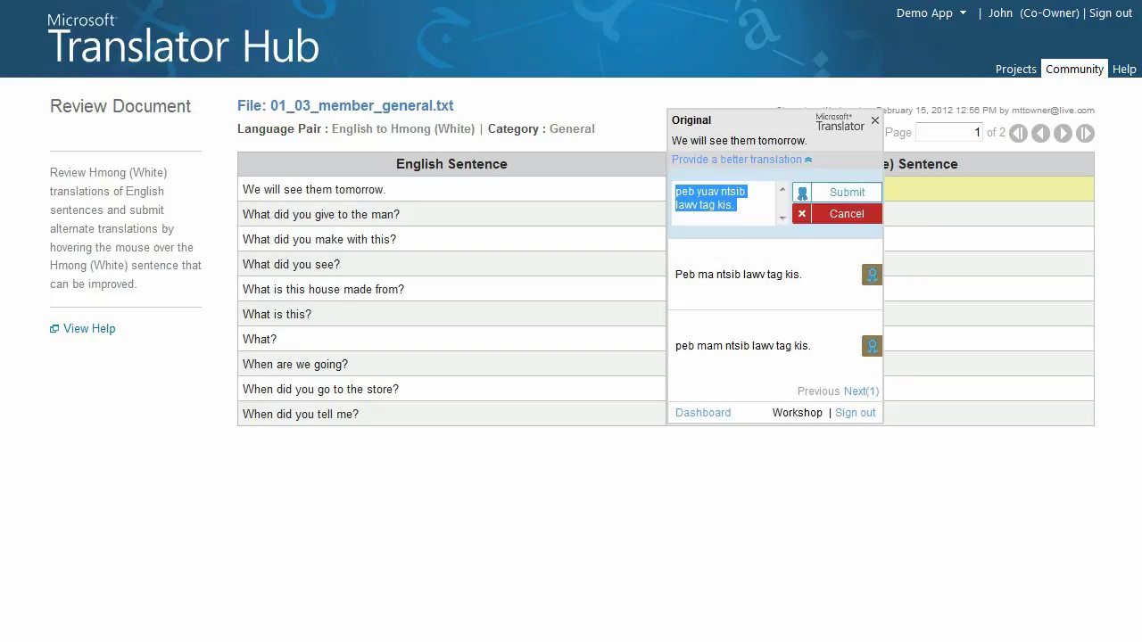
left_click(847, 192)
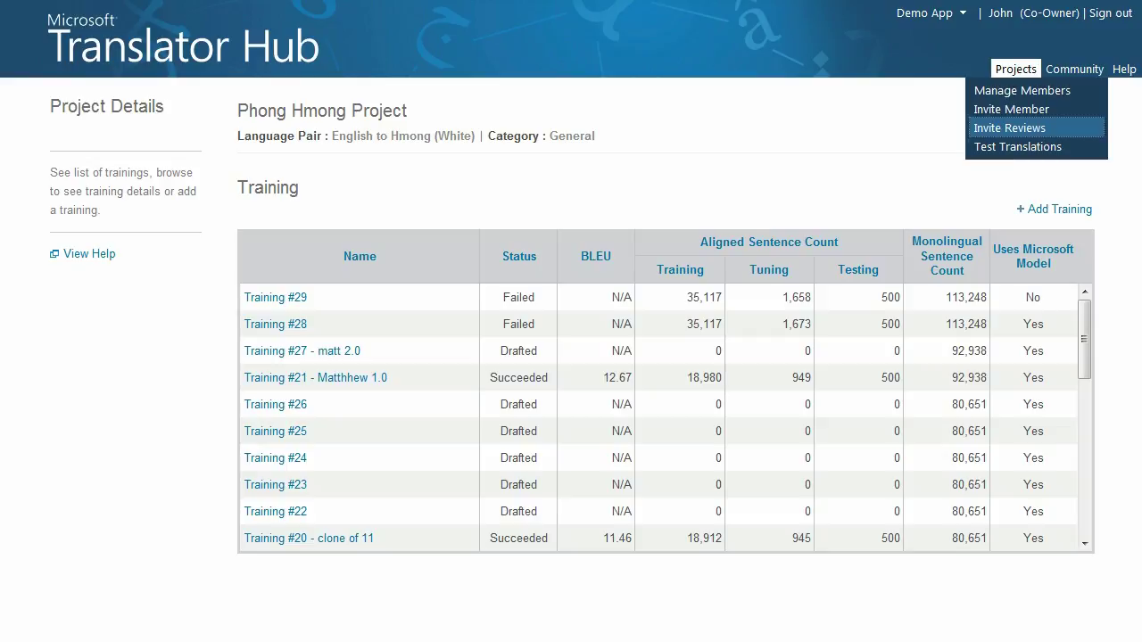
Approve sentence 101's community translation under Manage Translations.
left_click(1009, 128)
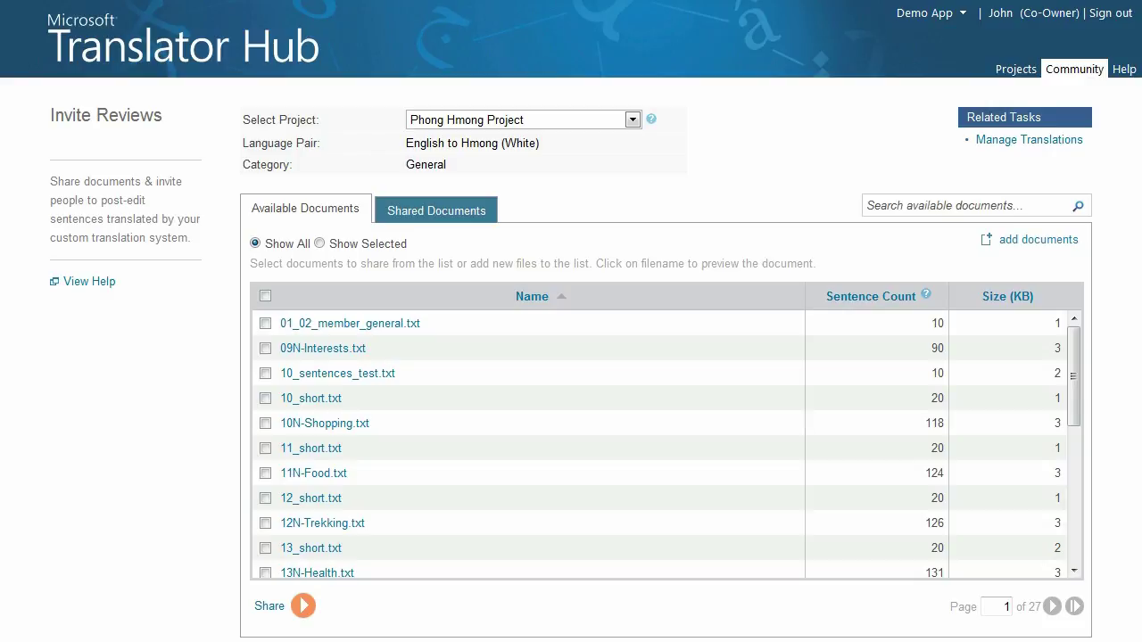
left_click(1028, 140)
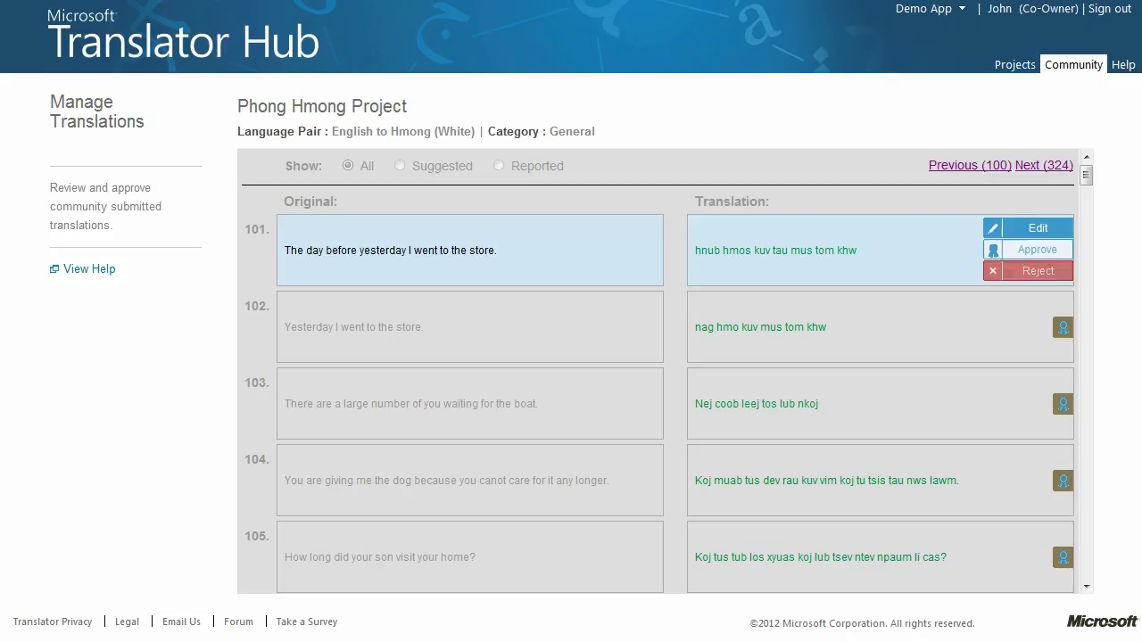
left_click(1038, 227)
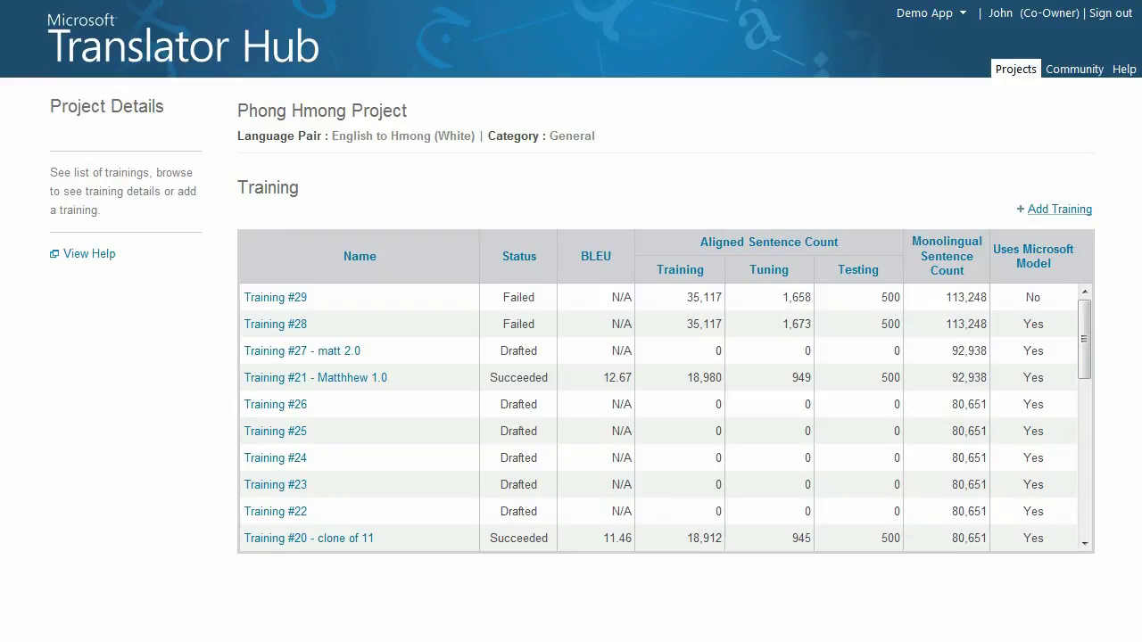
Clone Training #21 - Matthhew 1.0 into a new Training #31.
left_click_drag(339, 379, 396, 405)
left_click(299, 379)
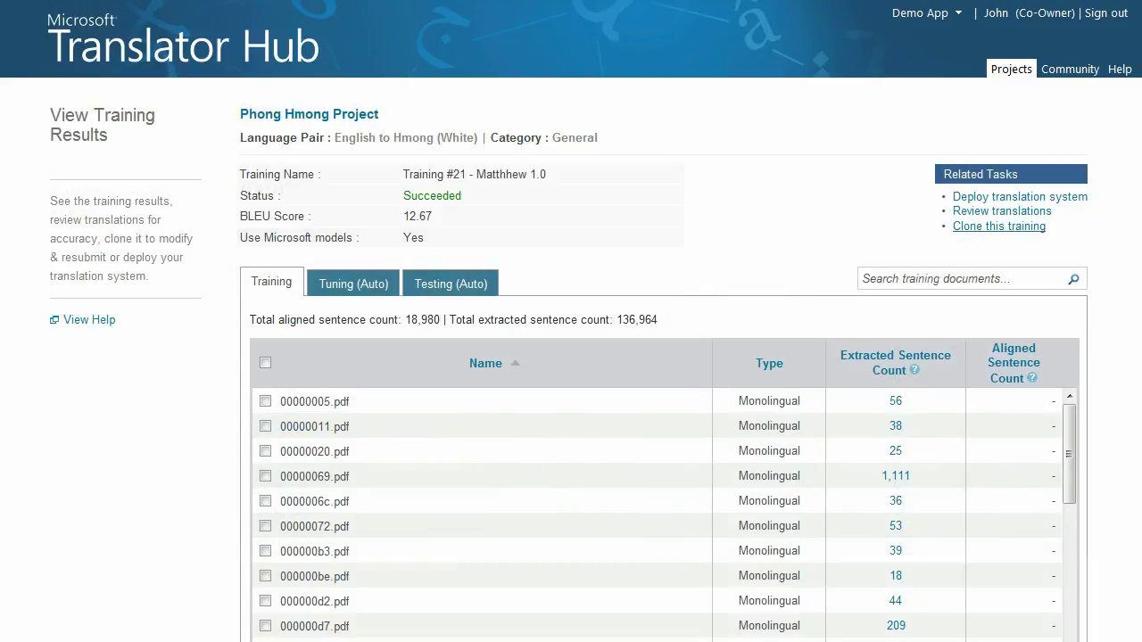
left_click(999, 225)
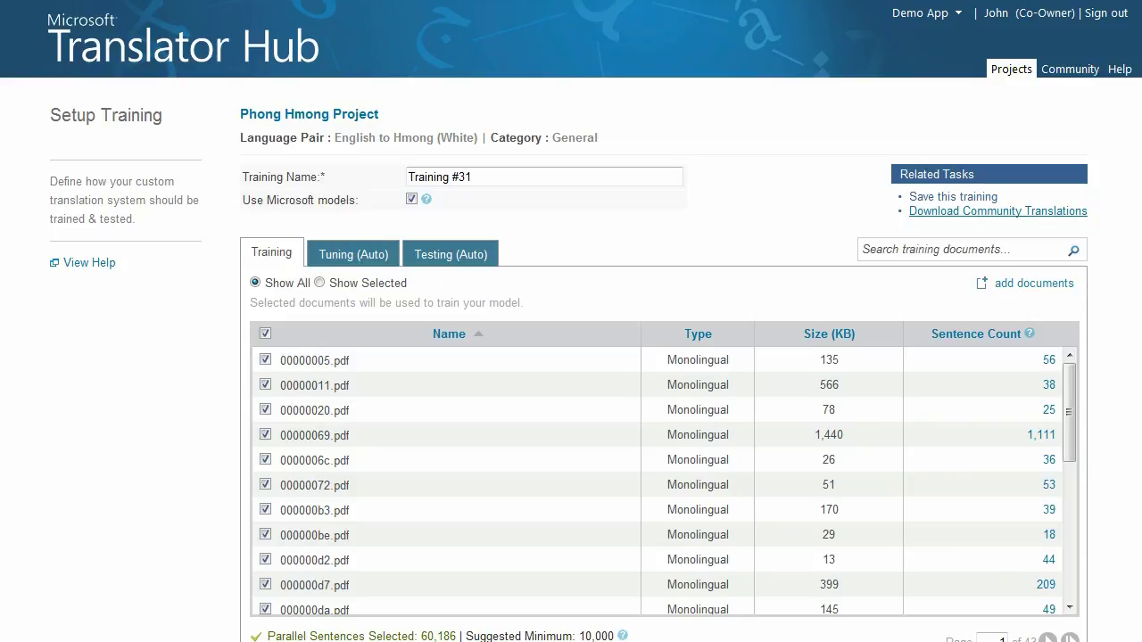
Download the community translations as a TXT sentence file.
left_click(997, 211)
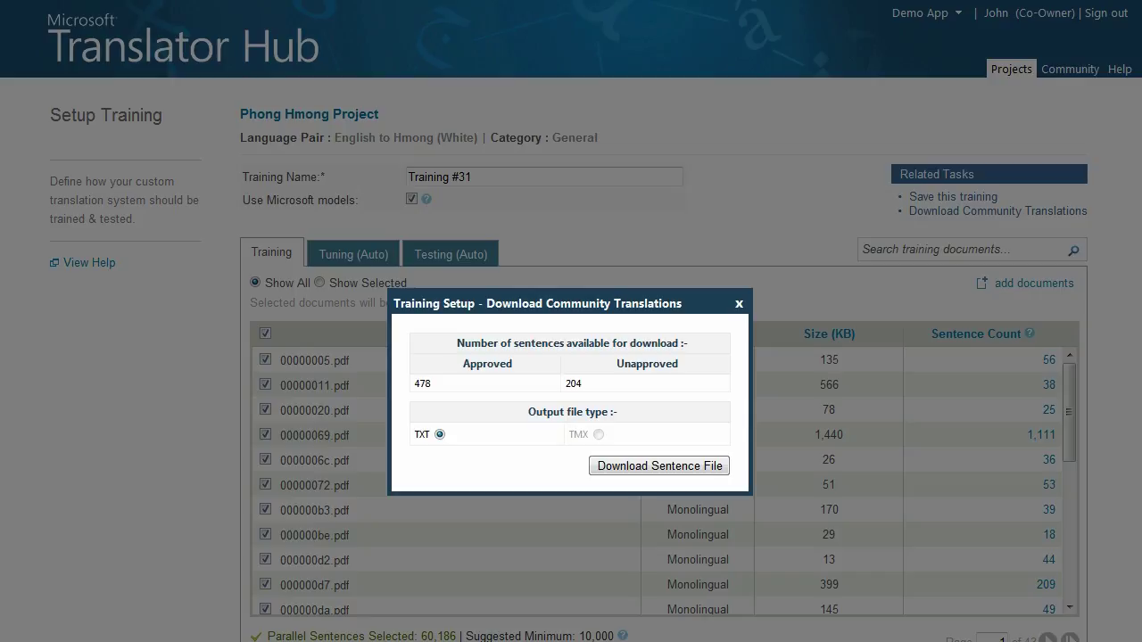
left_click(659, 466)
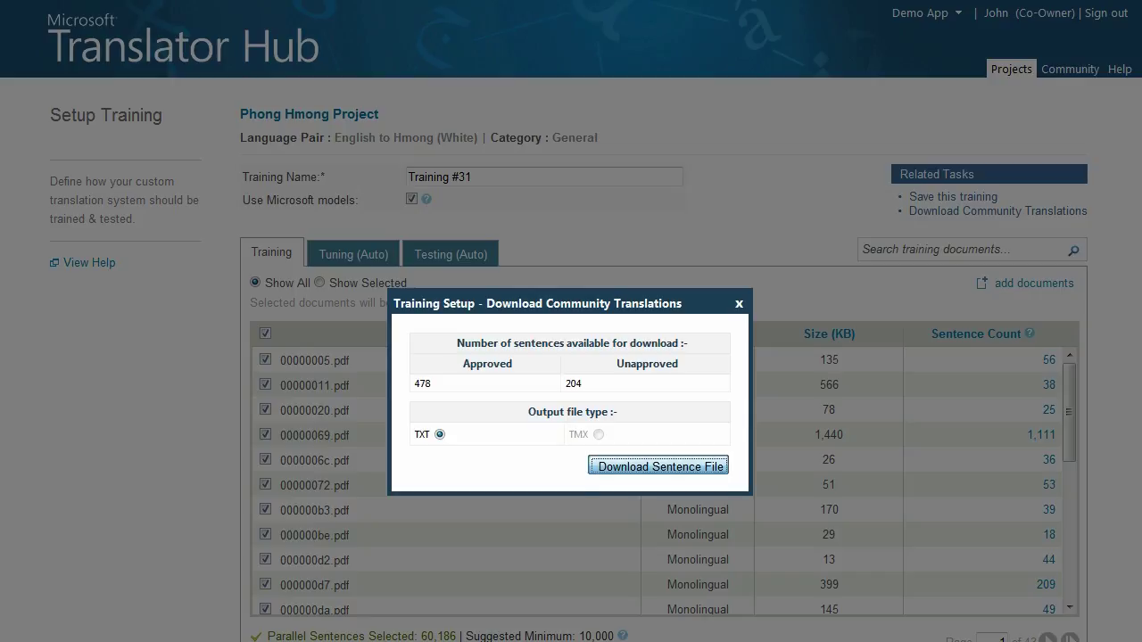